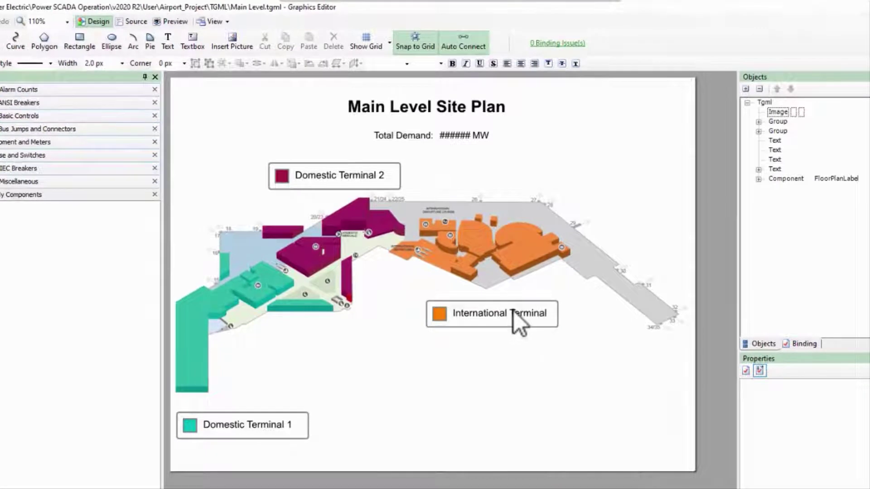
- Inspect the International Terminal label and floor plan map, then show the Layers panel
click(513, 316)
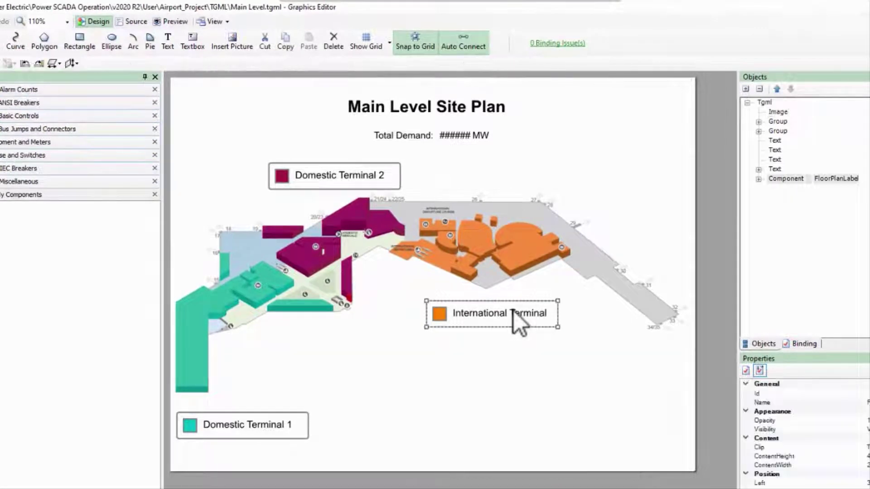
click(532, 246)
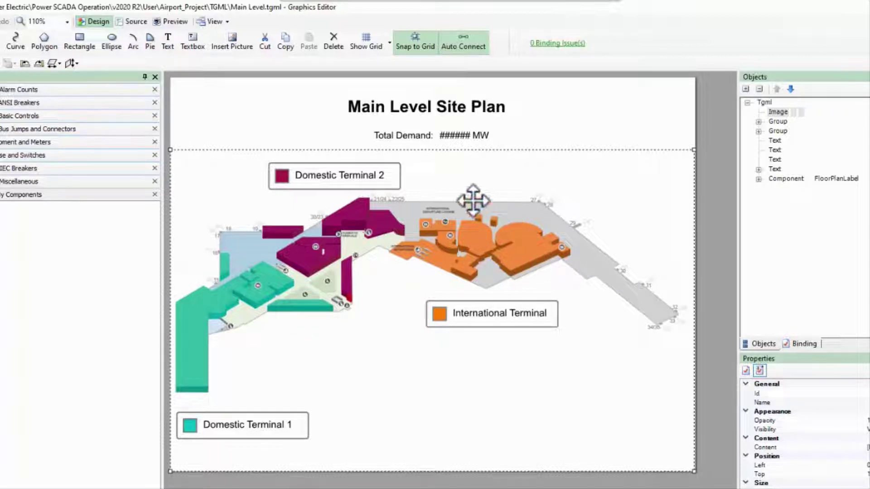
click(215, 21)
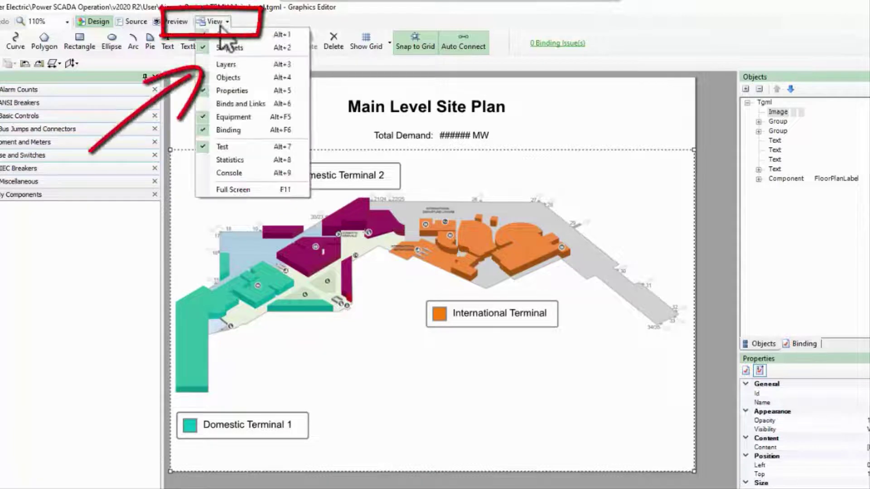
click(231, 64)
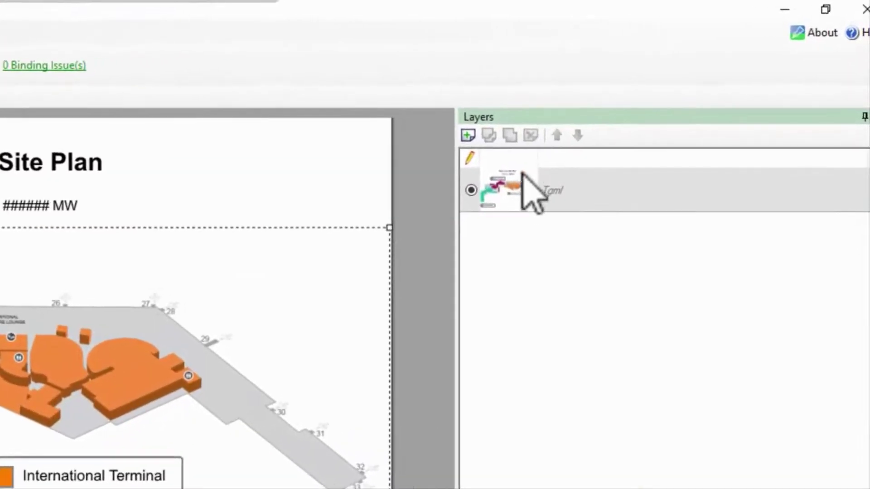
- Add a new layer and rename it 'Foreground'
click(469, 137)
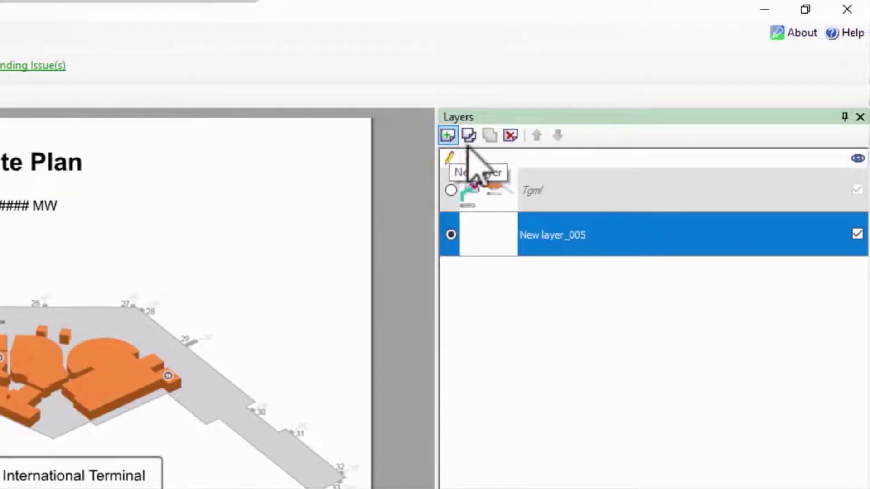
click(556, 238)
drag(614, 234, 562, 234)
key(ctrl+a)
text(Foreground)
key(Return)
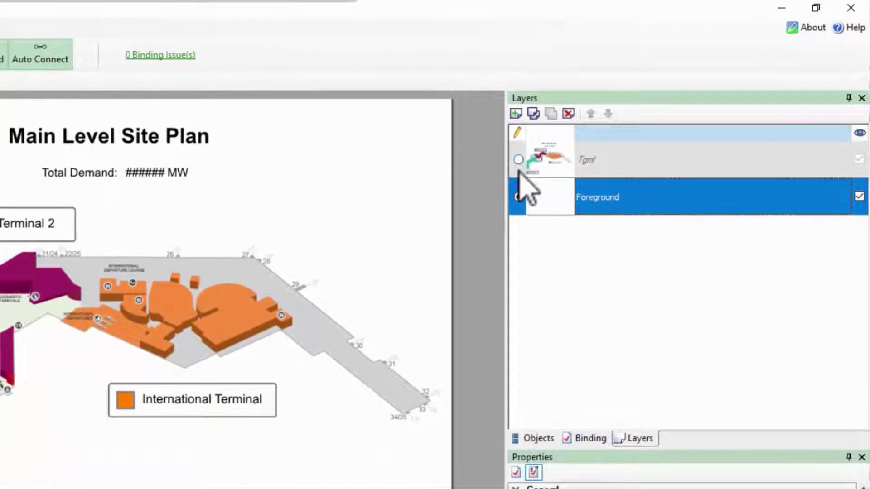
- Make Tgml active, select the Total Demand text, then reactivate Foreground and show the object tree
click(216, 337)
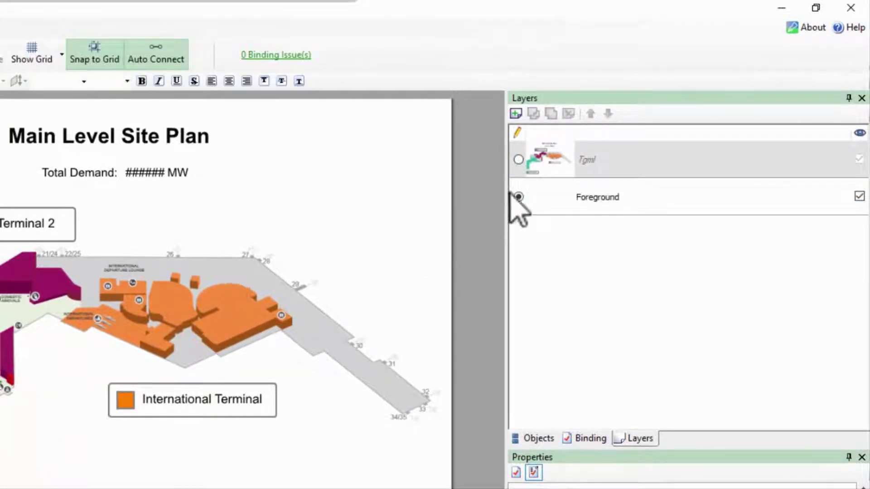
click(520, 161)
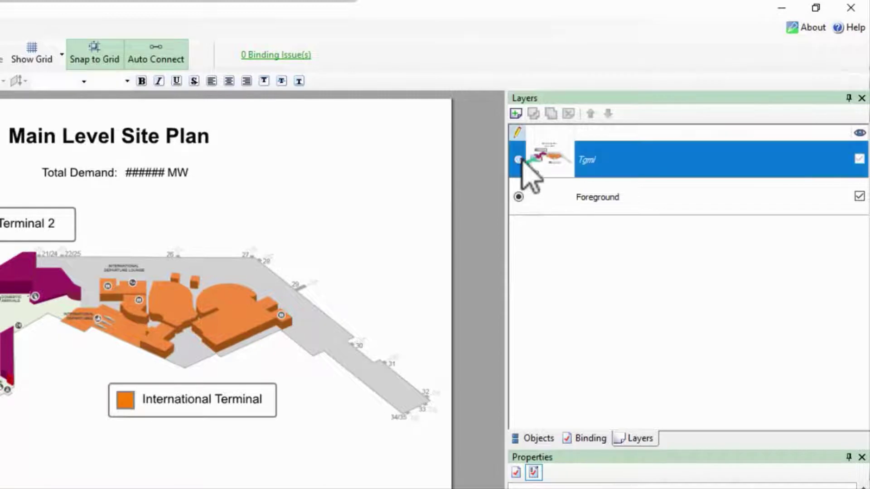
click(292, 280)
click(179, 173)
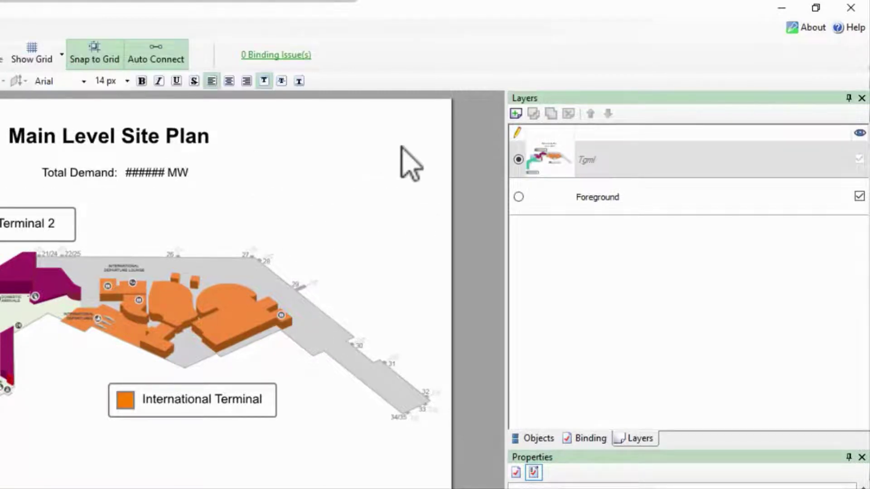
click(519, 197)
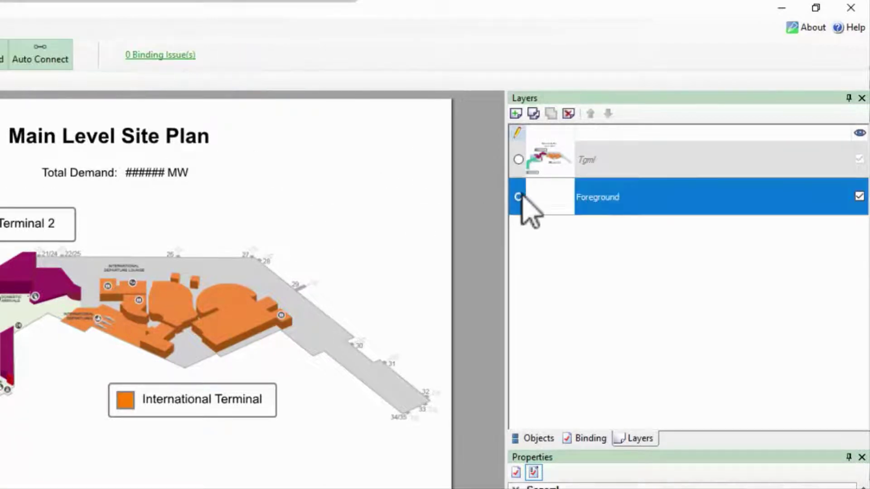
click(544, 437)
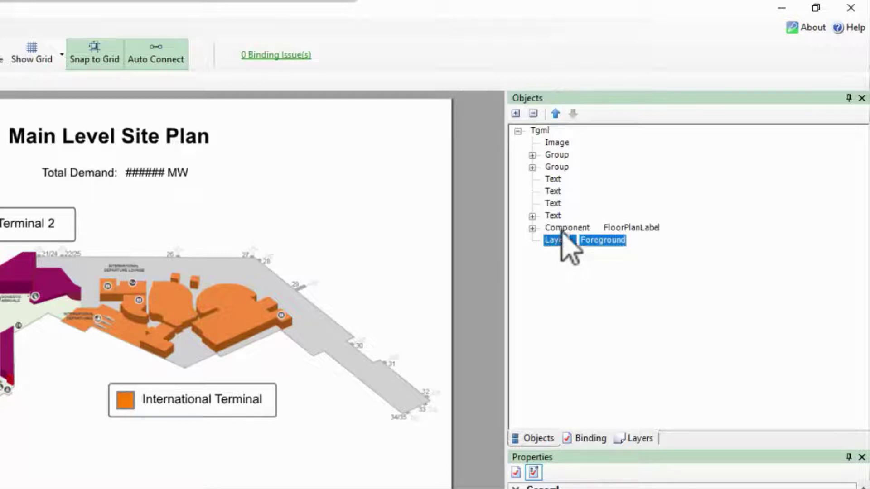
- Move the groups, four texts and FloorPlanLabel component into the Foreground layer
click(562, 228)
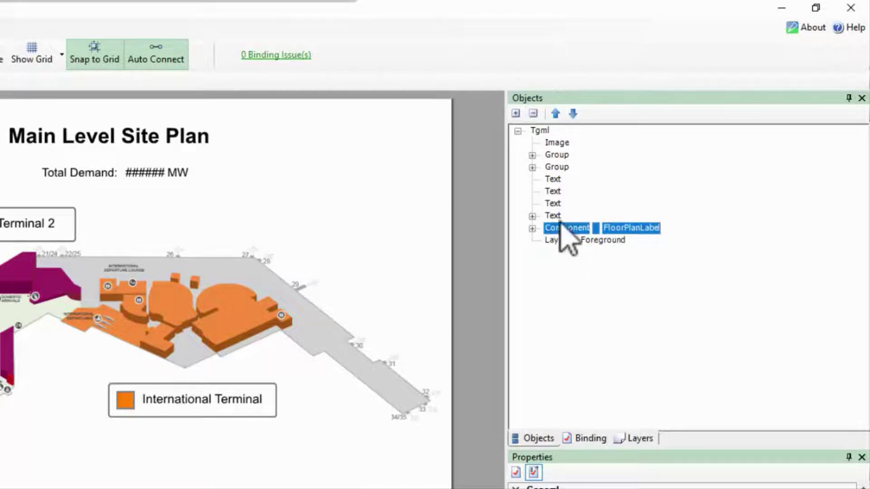
shift+click(556, 147)
shift+click(557, 156)
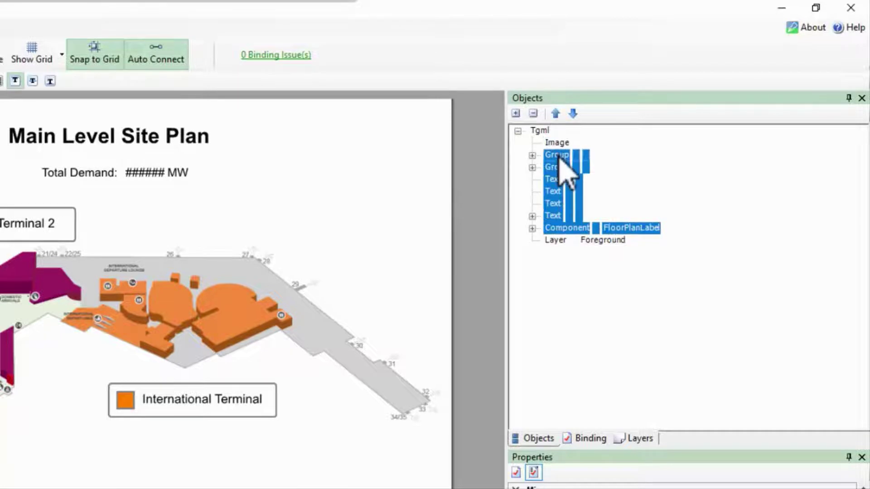
drag(560, 164, 568, 242)
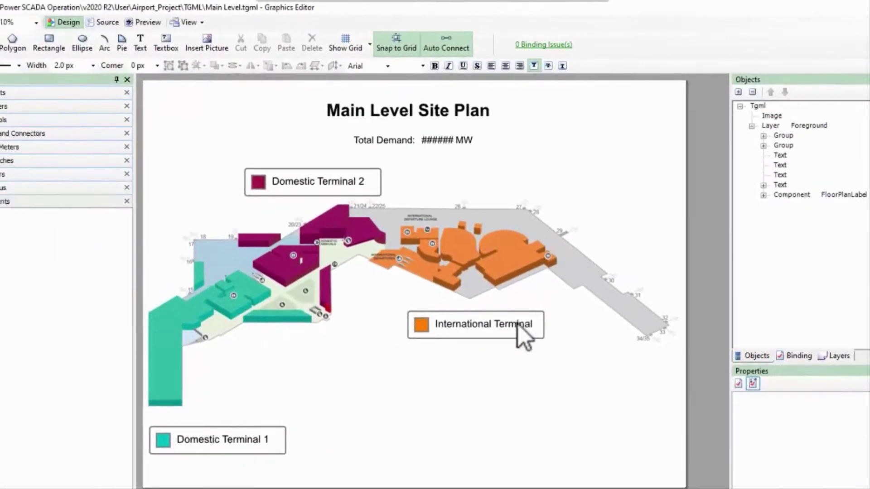
- Select the International Terminal and Domestic Terminal 2 labels on the plan, then clear the selection
click(517, 322)
click(308, 176)
key(Escape)
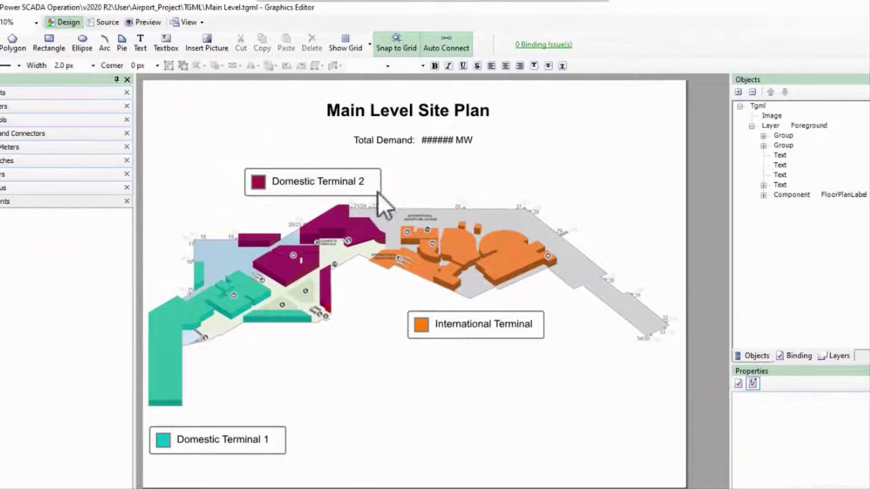
click(363, 180)
click(428, 227)
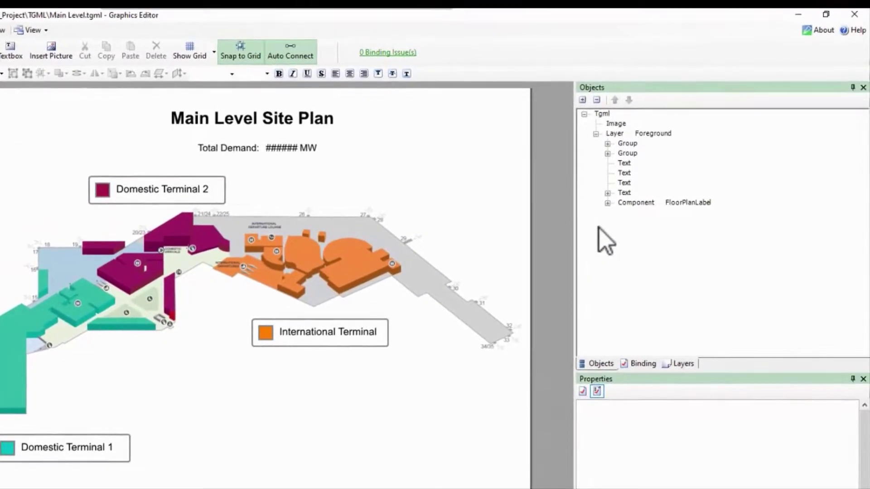
- Activate the Tgml layer, select the floor plan image, and show the layers list
right_click(610, 119)
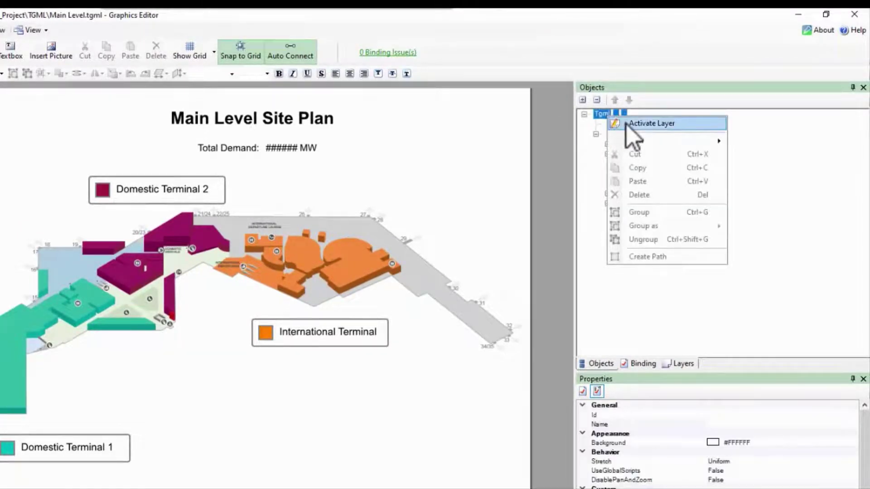
click(627, 124)
click(401, 275)
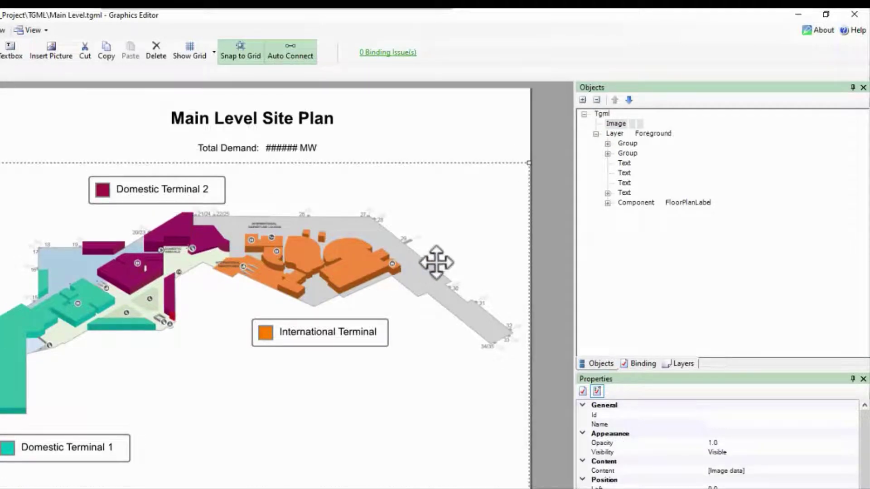
click(680, 364)
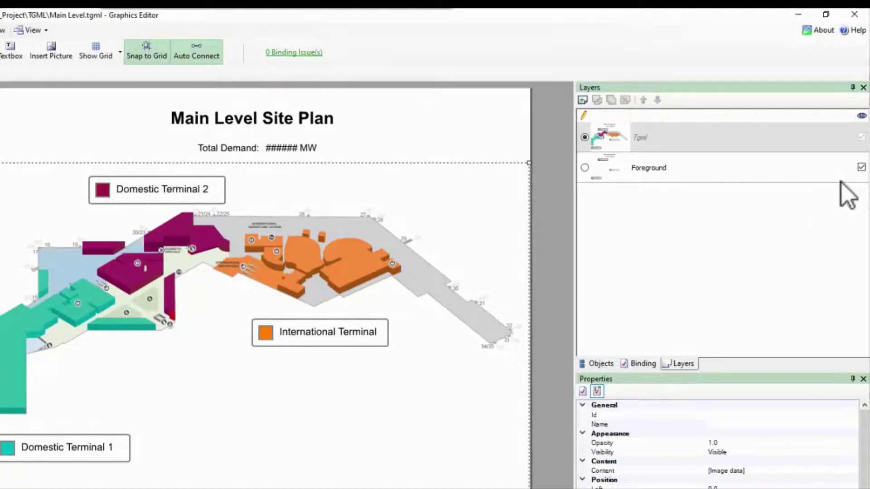
- Hide the Foreground layer's objects, then make them visible again
click(862, 168)
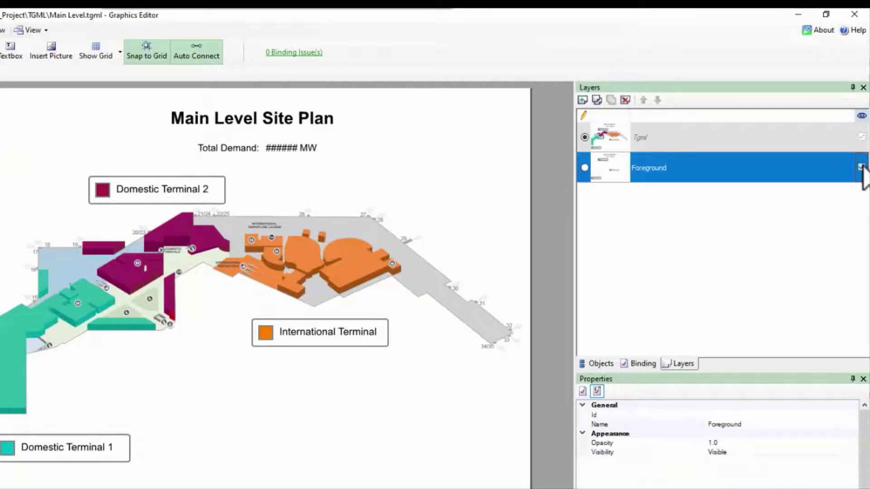
click(861, 168)
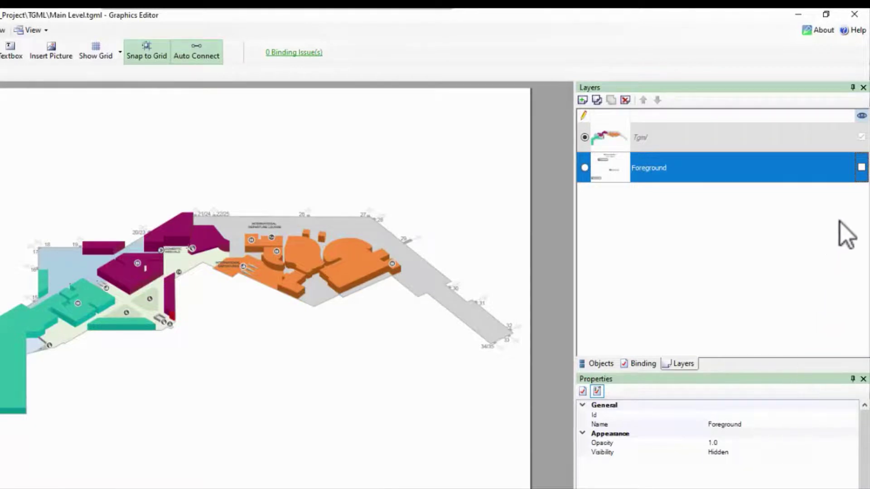
click(861, 167)
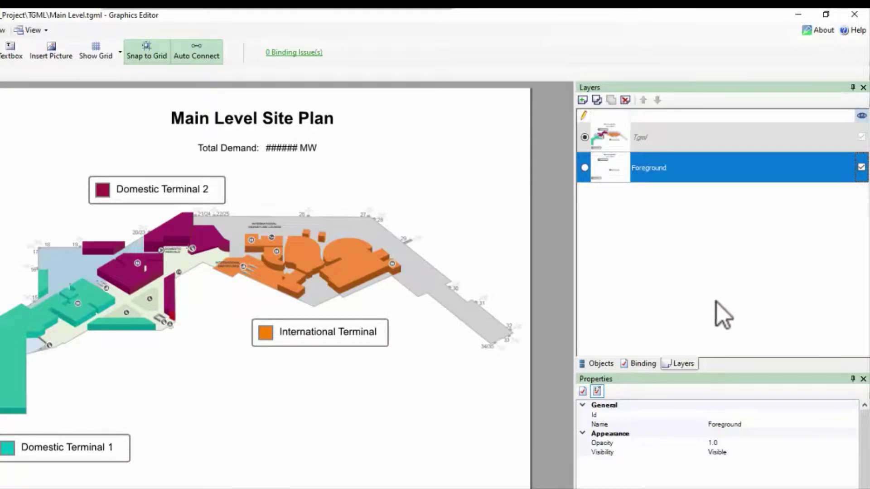
- Select every object inside the Foreground layer, then return to the layers list
click(601, 364)
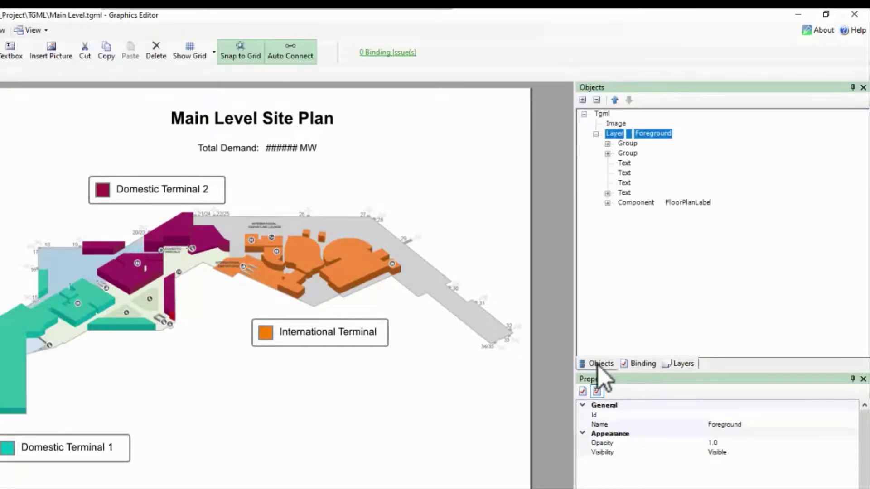
click(626, 144)
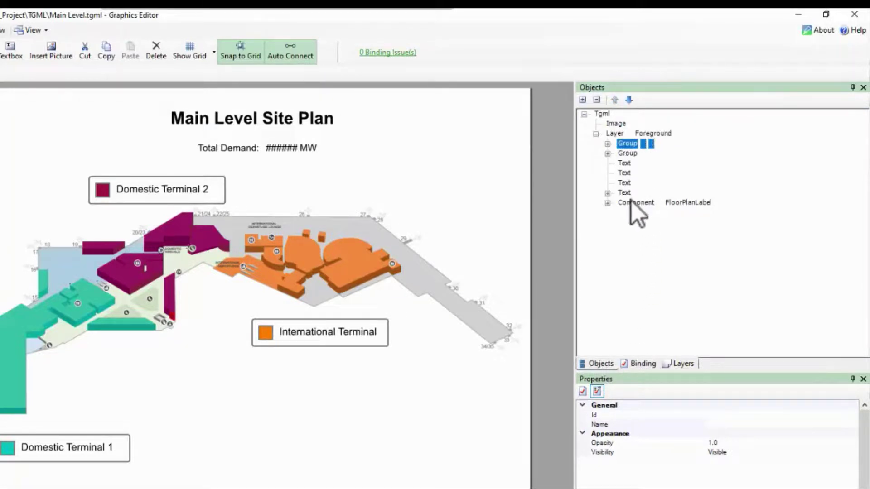
shift+click(630, 202)
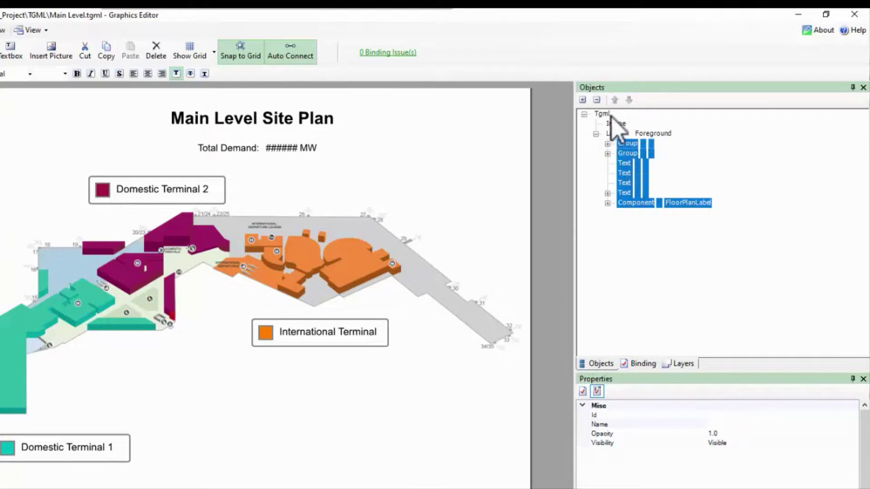
drag(612, 117, 605, 116)
click(680, 363)
- Select the Foreground and Tgml layers together and merge them into Tgml
click(681, 170)
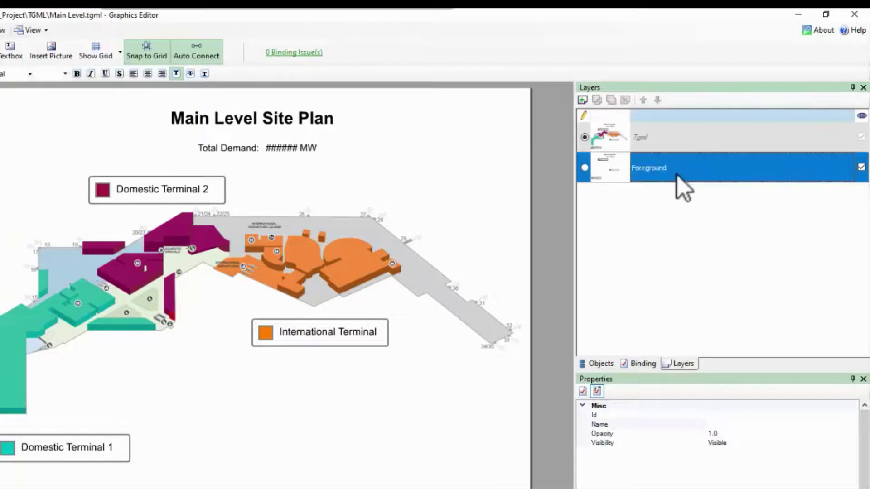
ctrl+click(676, 142)
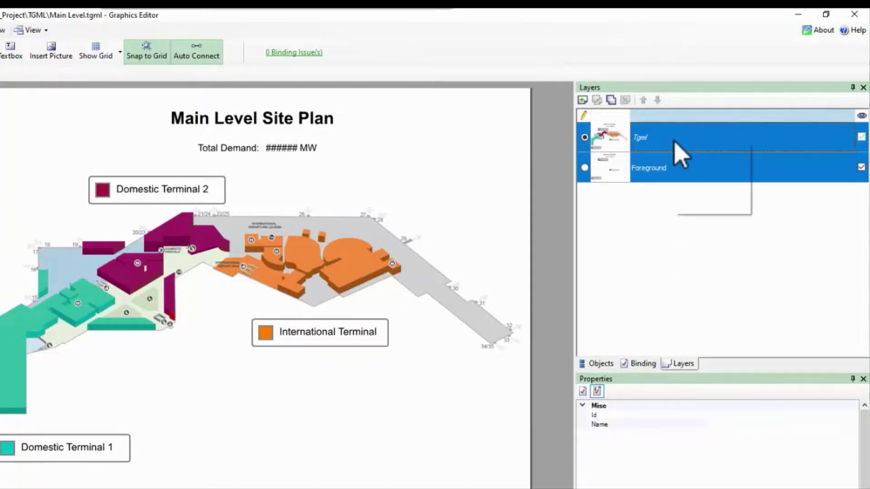
right_click(676, 143)
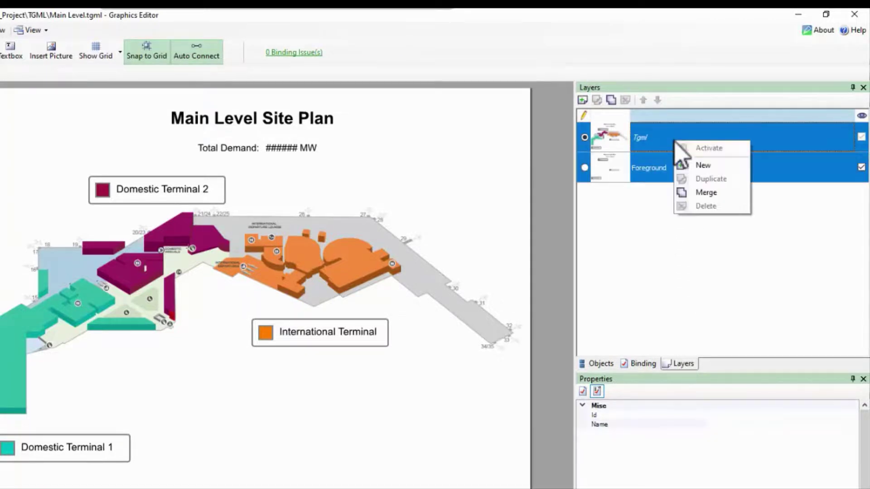
click(693, 198)
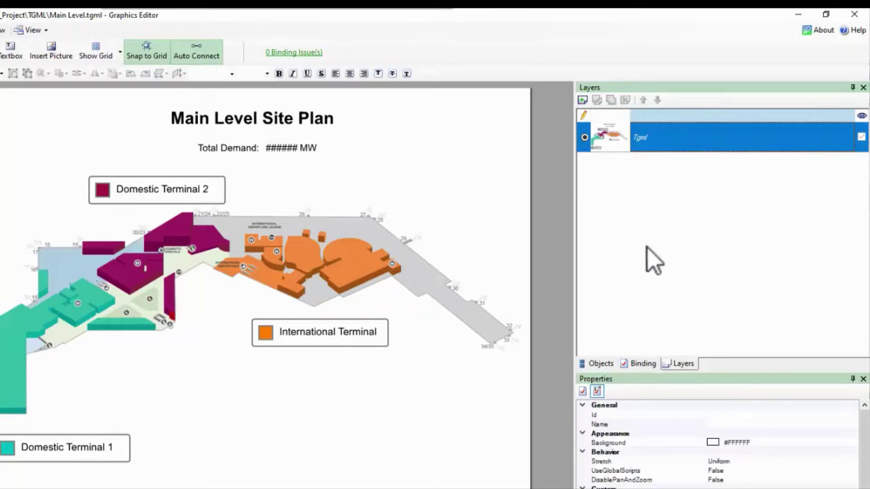
click(601, 364)
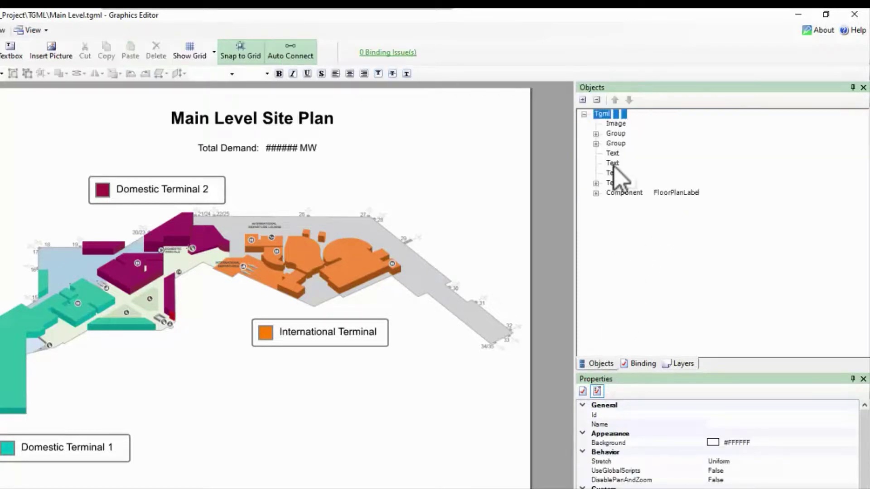